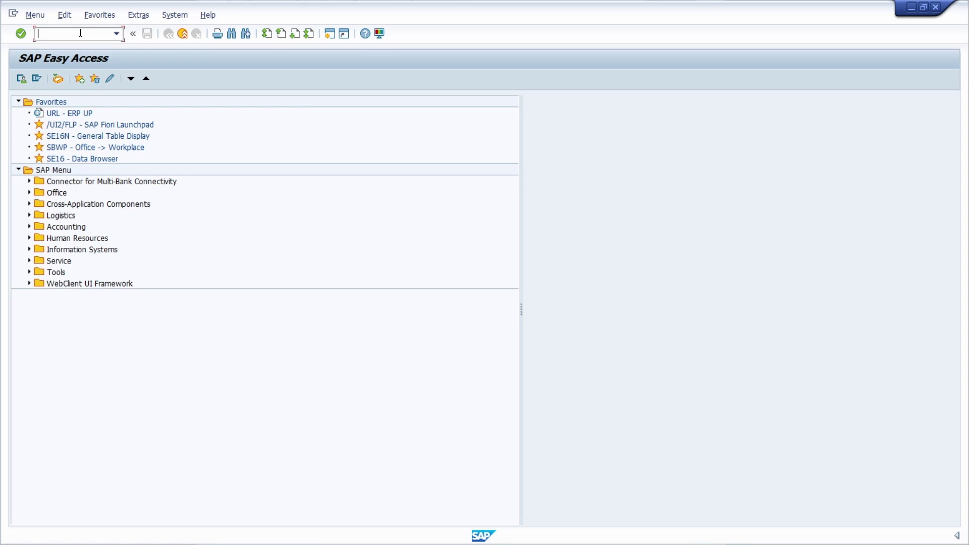
type("me23n")
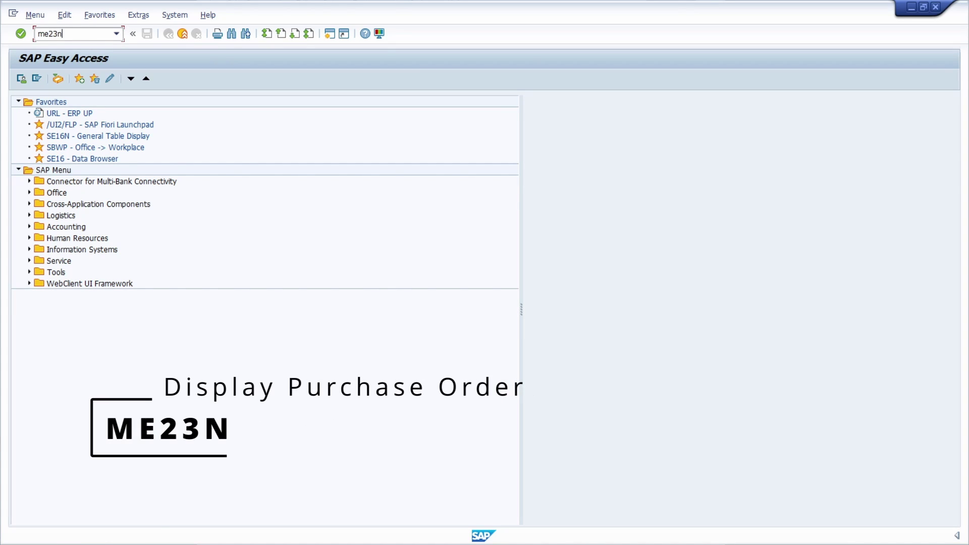
key("Return")
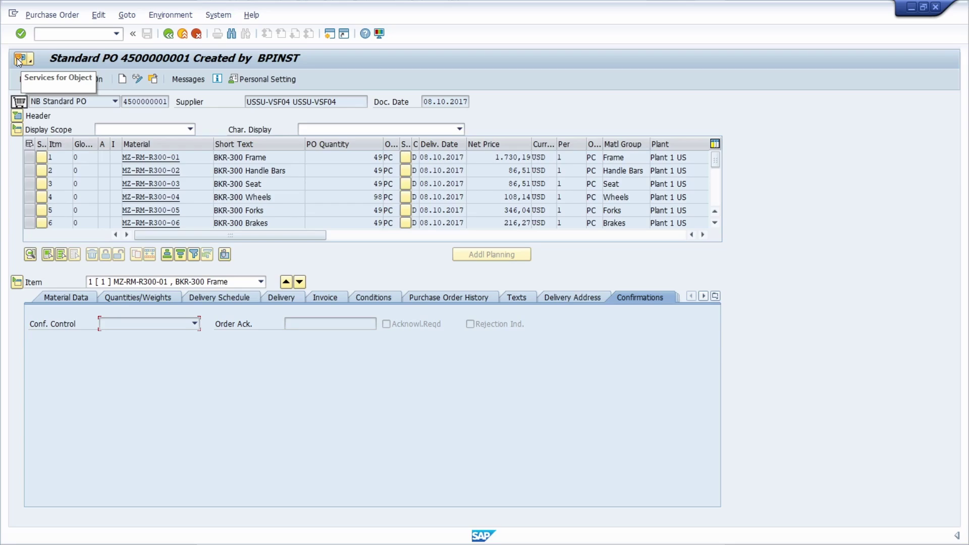
left_click(19, 60)
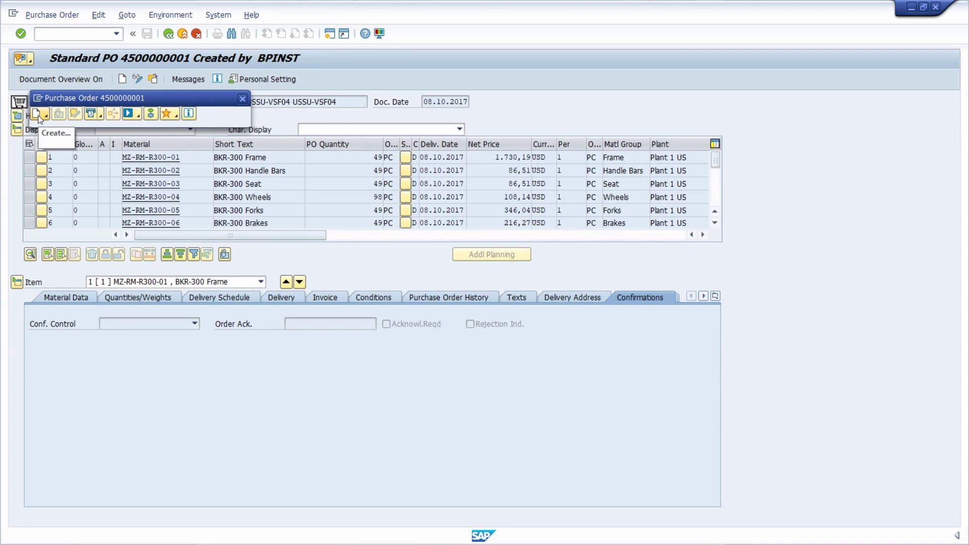
left_click(47, 116)
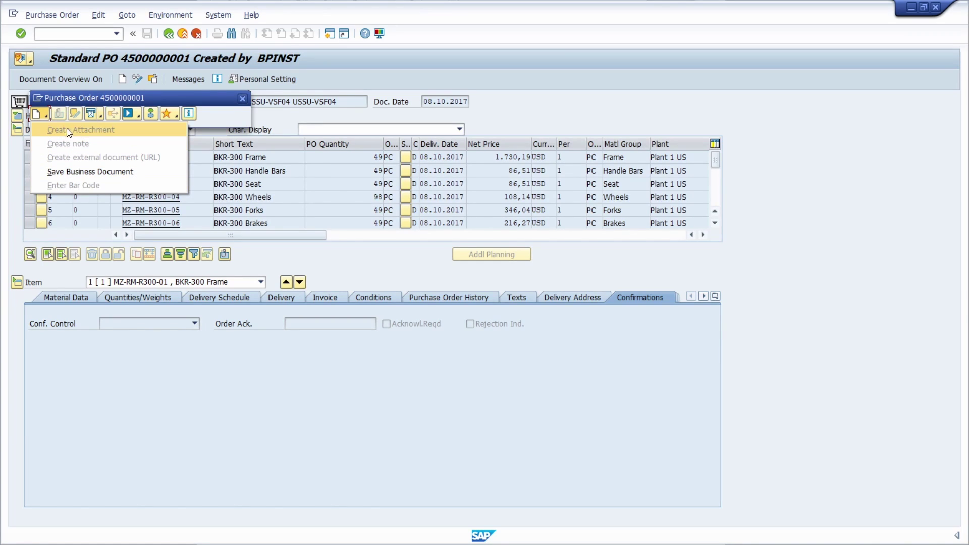
left_click(58, 115)
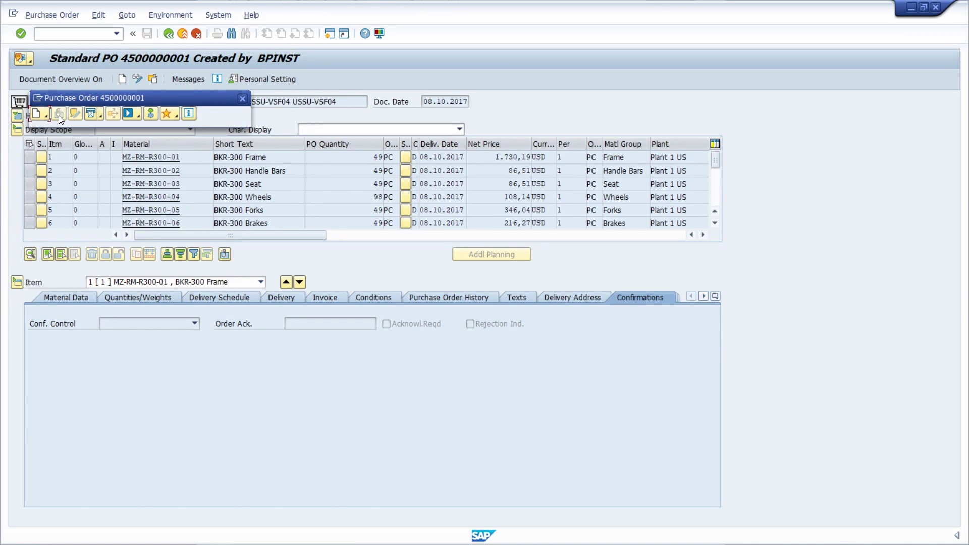
left_click(243, 99)
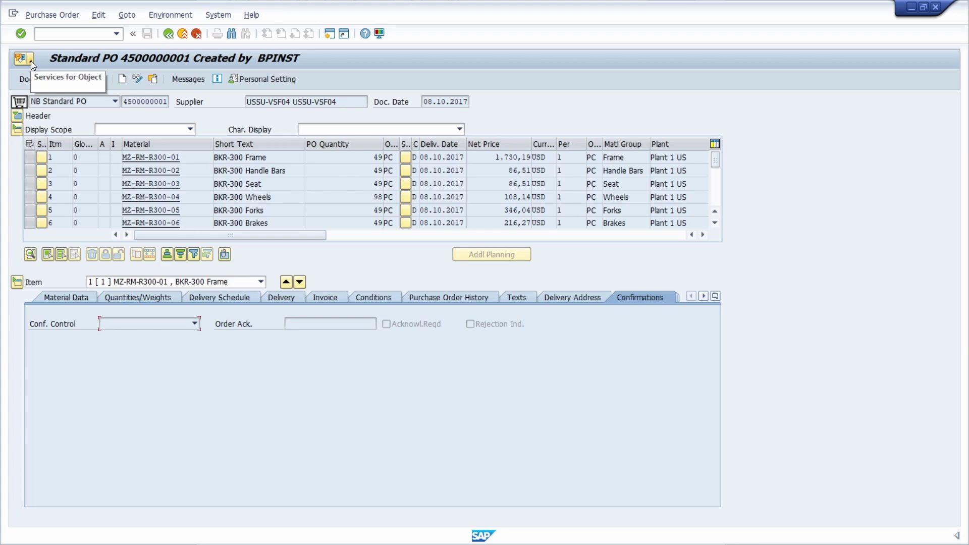
left_click(31, 61)
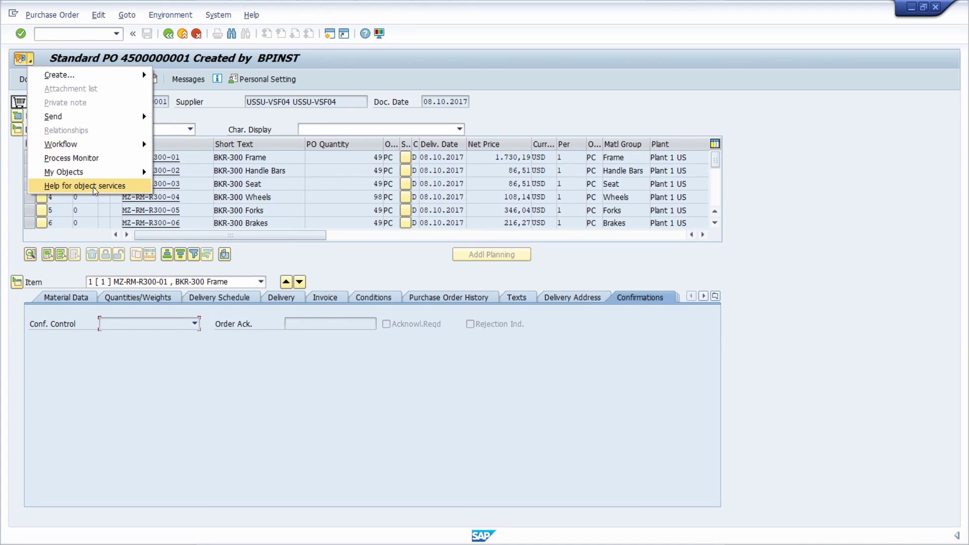
mouse_move(104, 82)
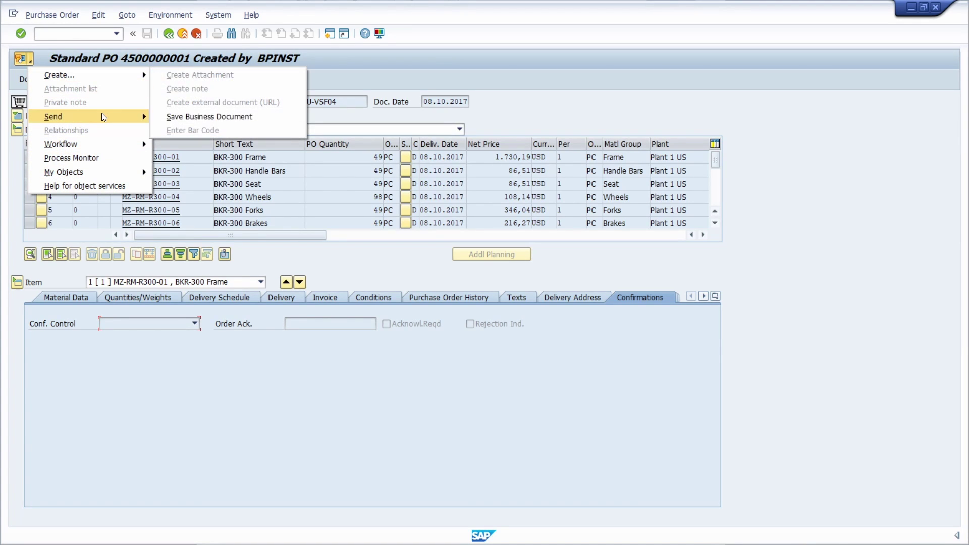
mouse_move(103, 117)
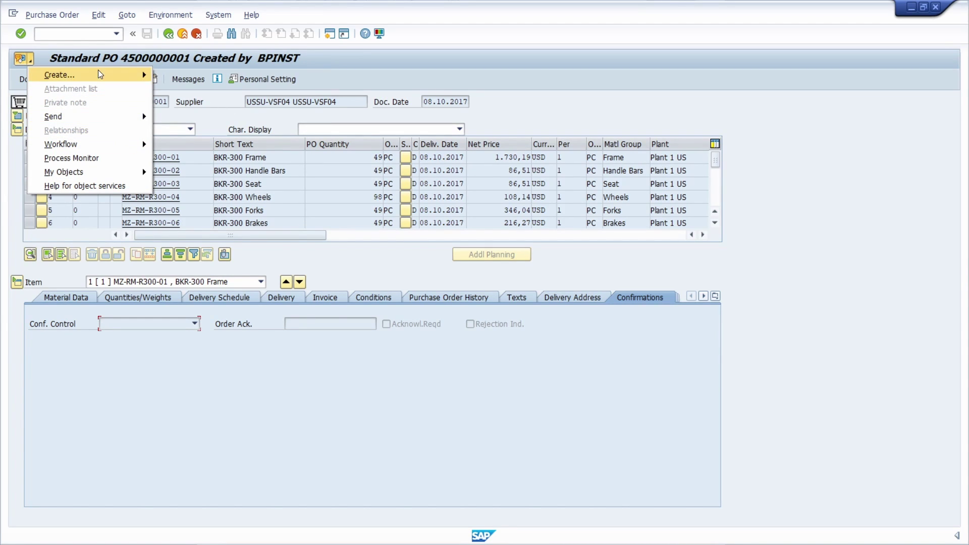
- Open sales order 40 for changing via /nva02, showing its TG11 item
left_click(74, 36)
type("/")
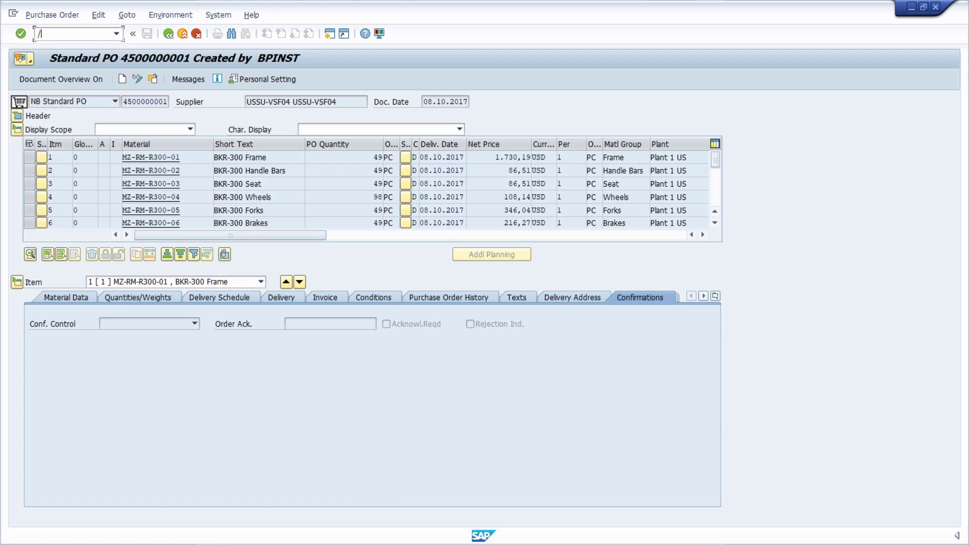
type("nva02")
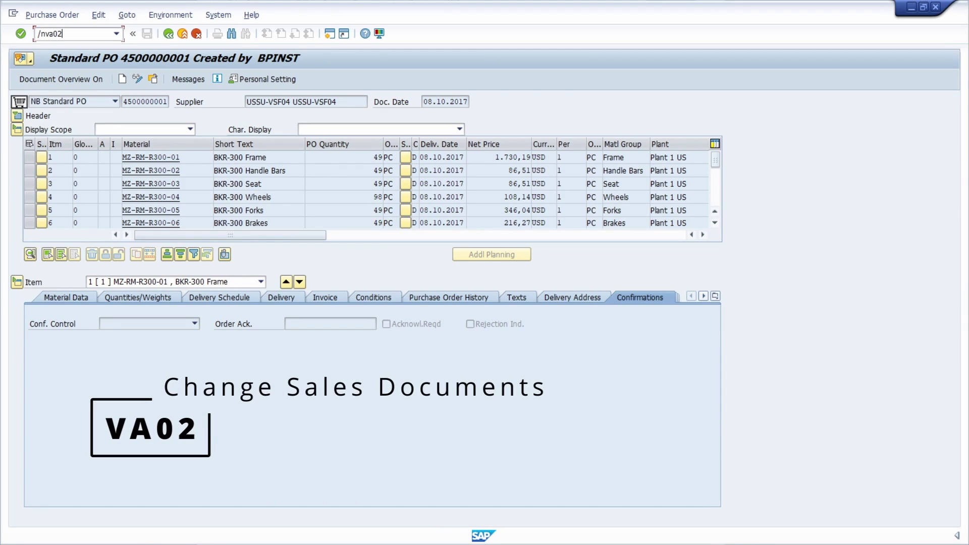
key("Return")
type("40")
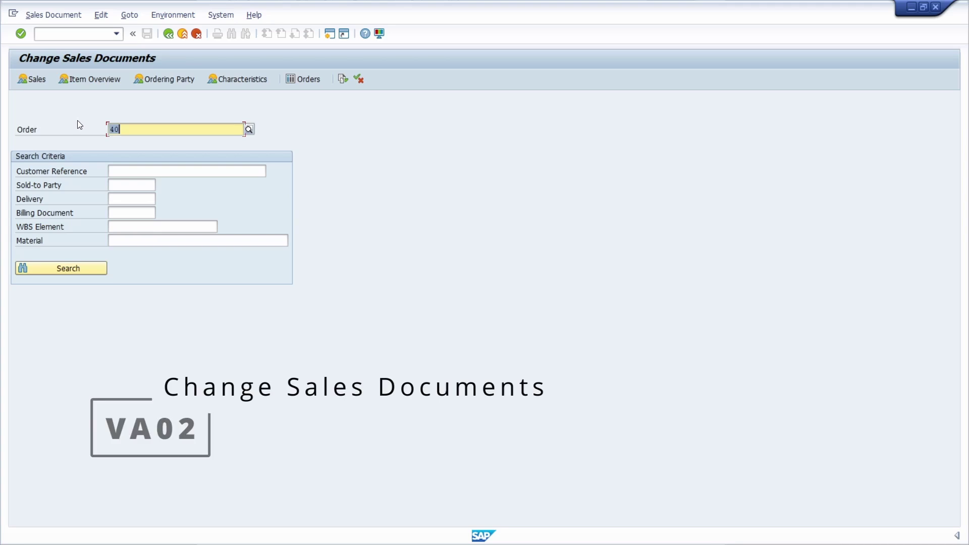
key("Return")
key("Return")
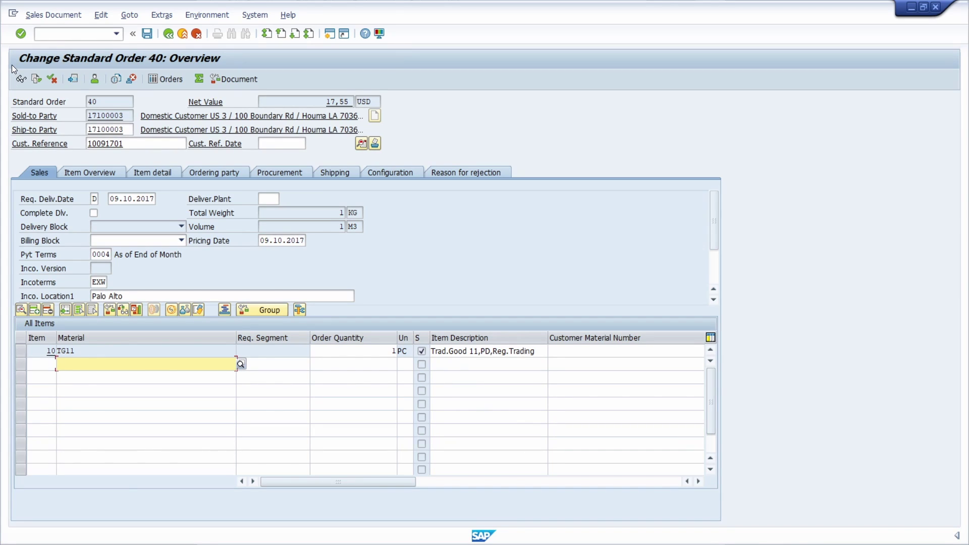
- Open the SU3 user profile Parameters list via /nsu3
key("ctrl+slash")
type("/nsu")
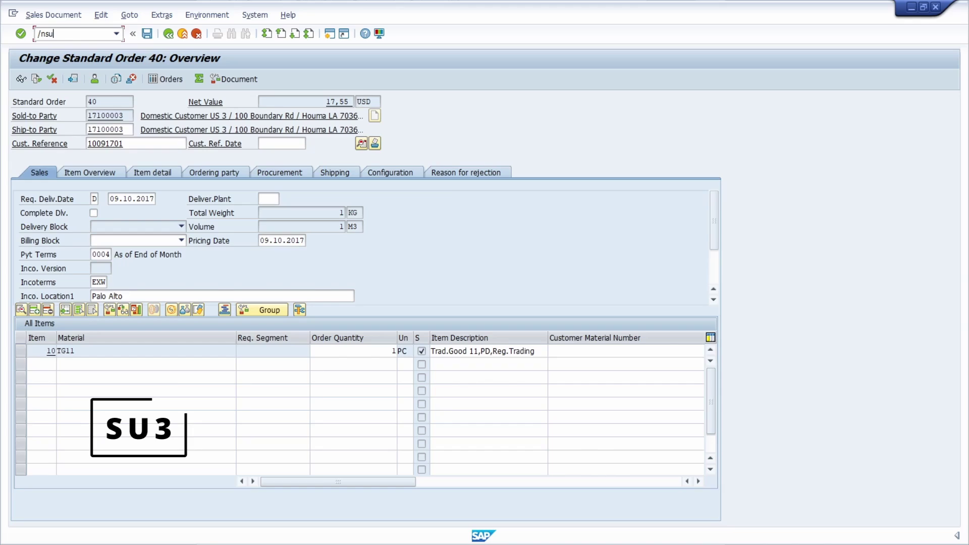
type("3")
key("Return")
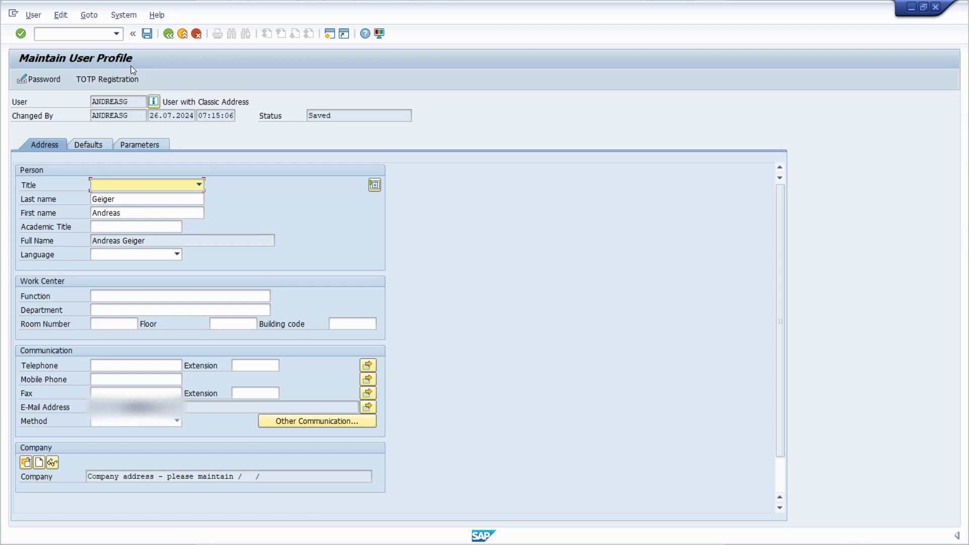
left_click(142, 144)
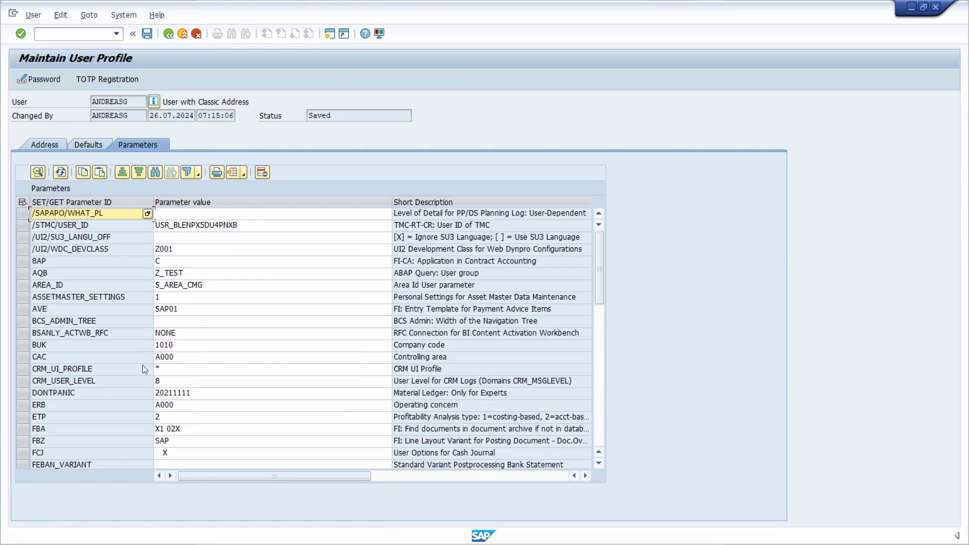
scroll(142, 365, "down", 8)
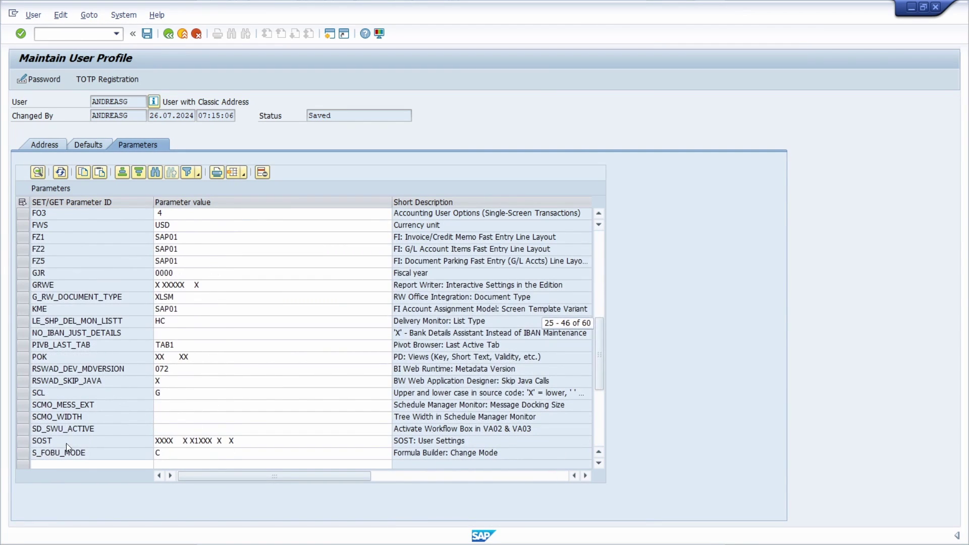
- Set SD_SWU_ACTIVE to X and save the user profile
left_click(24, 432)
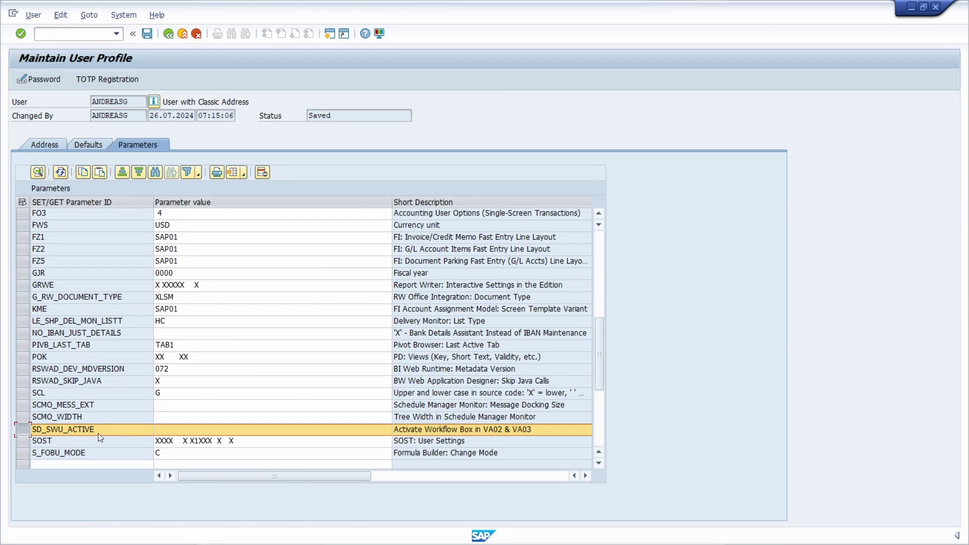
left_click(168, 429)
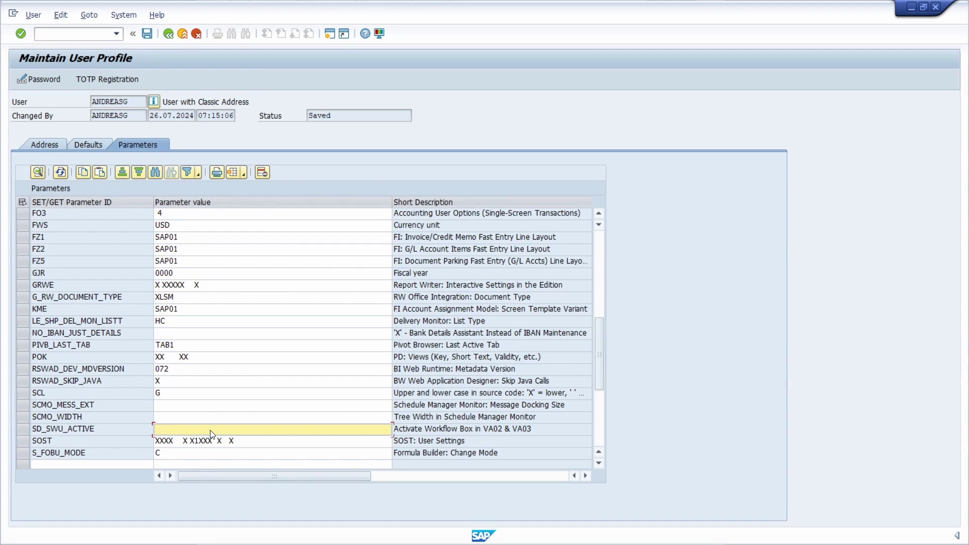
type("X")
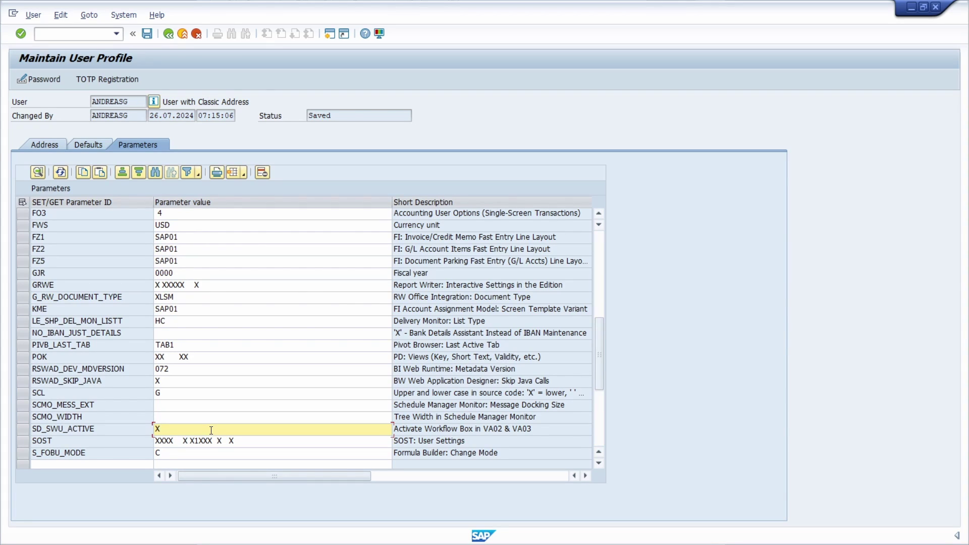
key("Return")
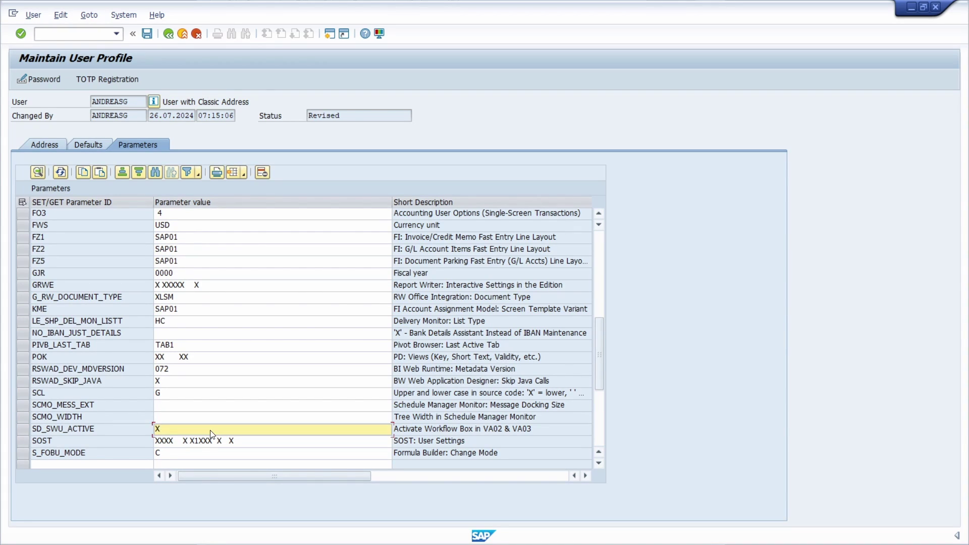
key("ctrl+s")
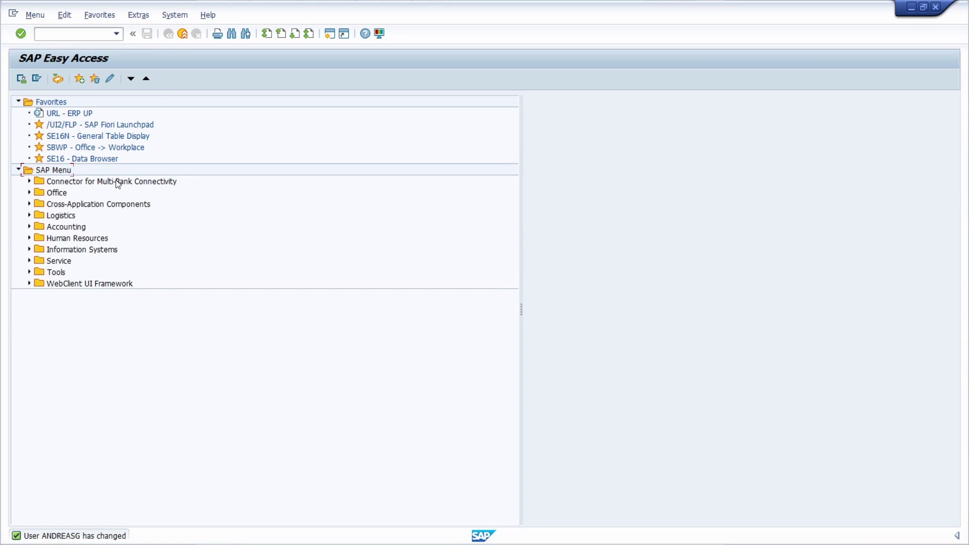
- Reopen order 40 in VA02 and verify its Services for Object menu now appears
type("/nva02")
key("Return")
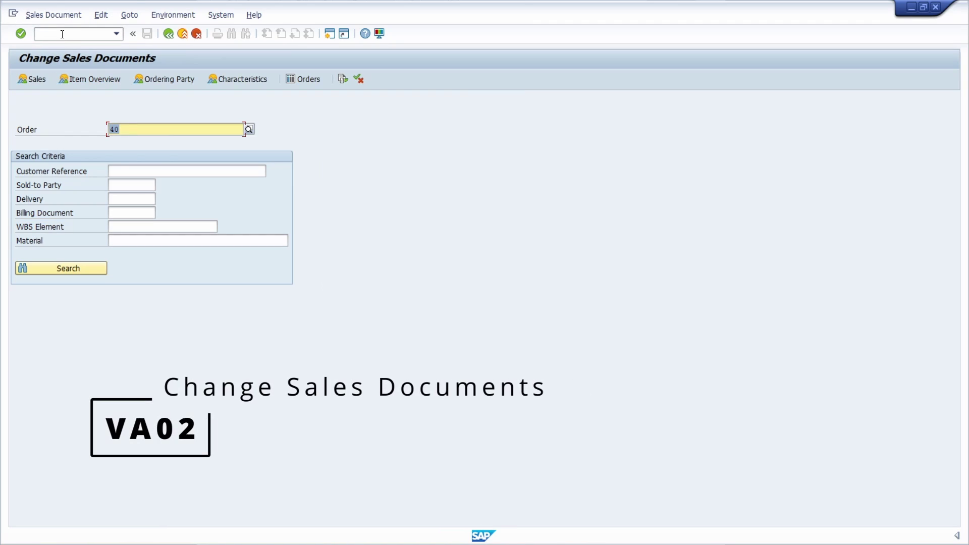
key("Return")
key("Return")
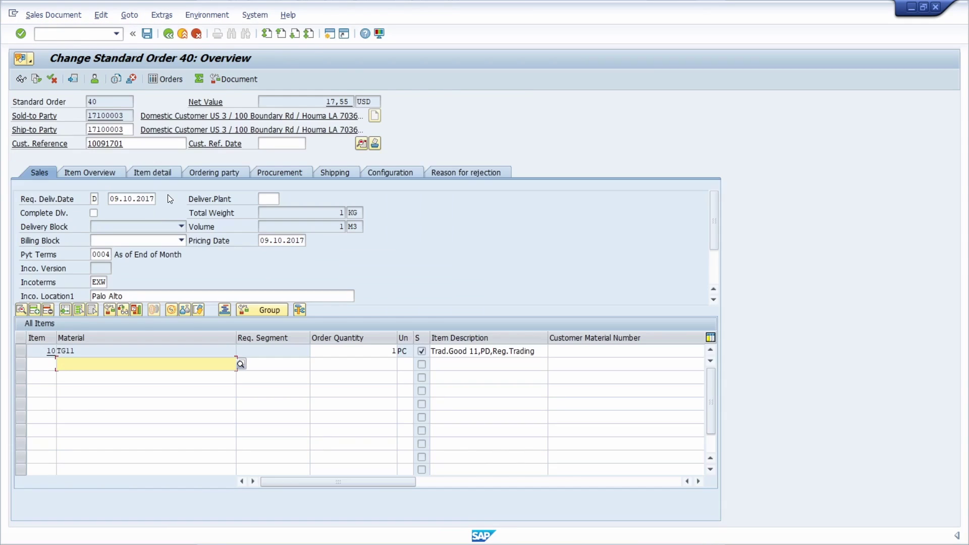
left_click(30, 59)
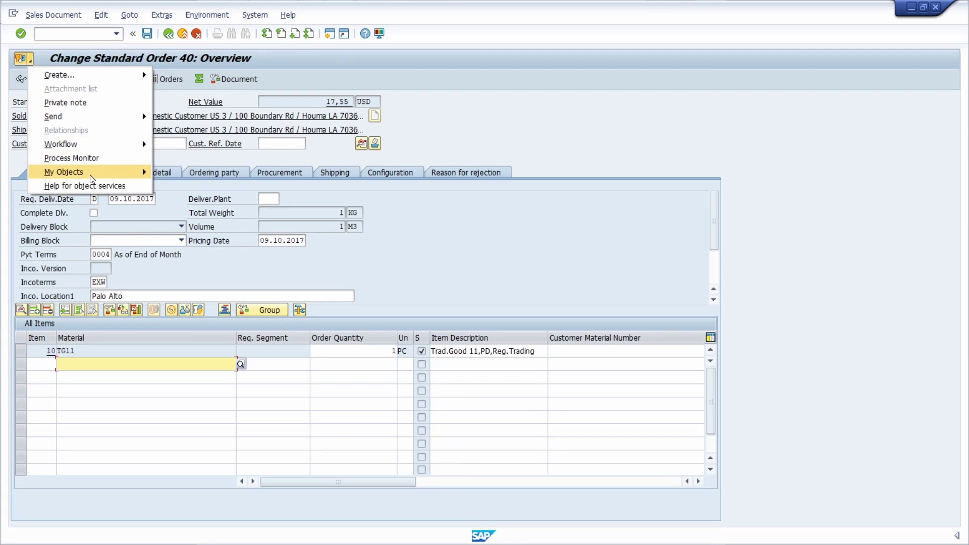
mouse_move(91, 117)
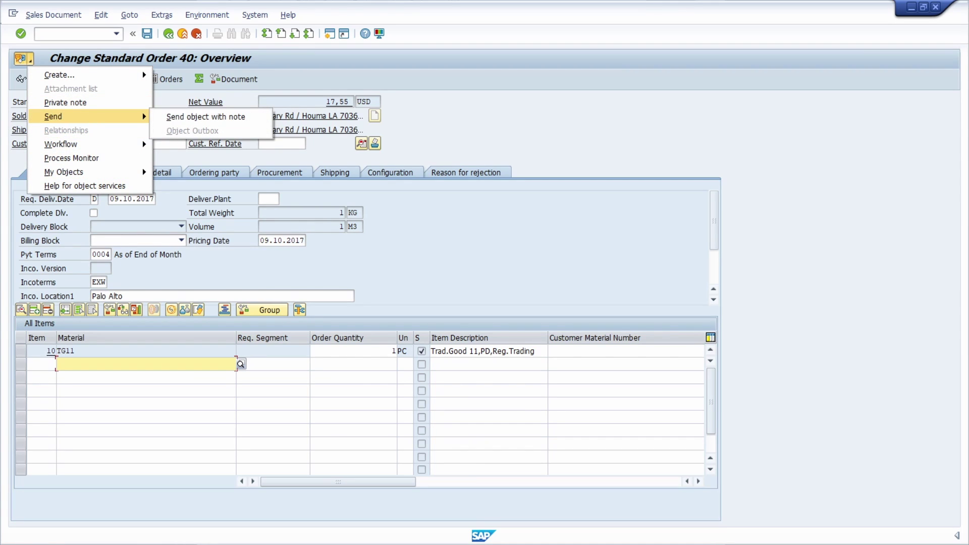
left_click(476, 104)
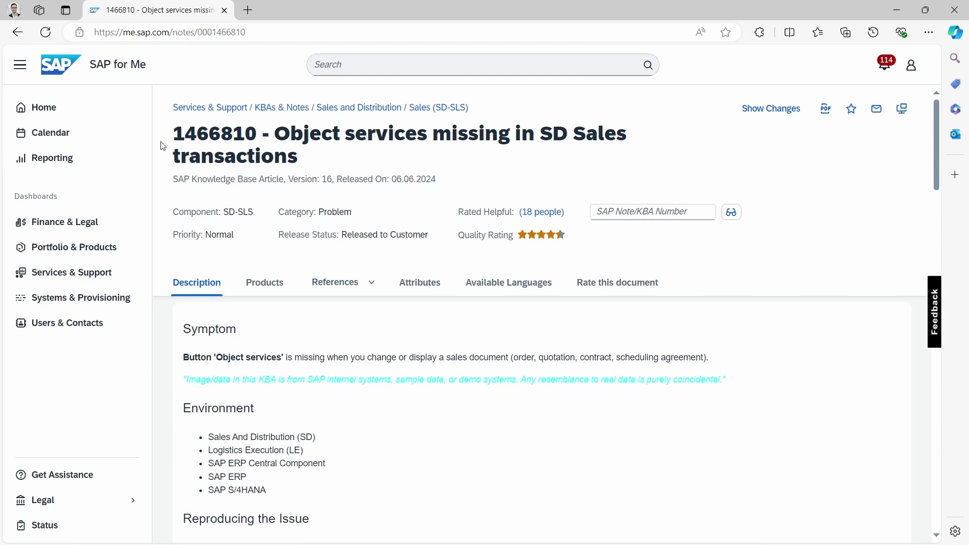
scroll(212, 242, "down", 4)
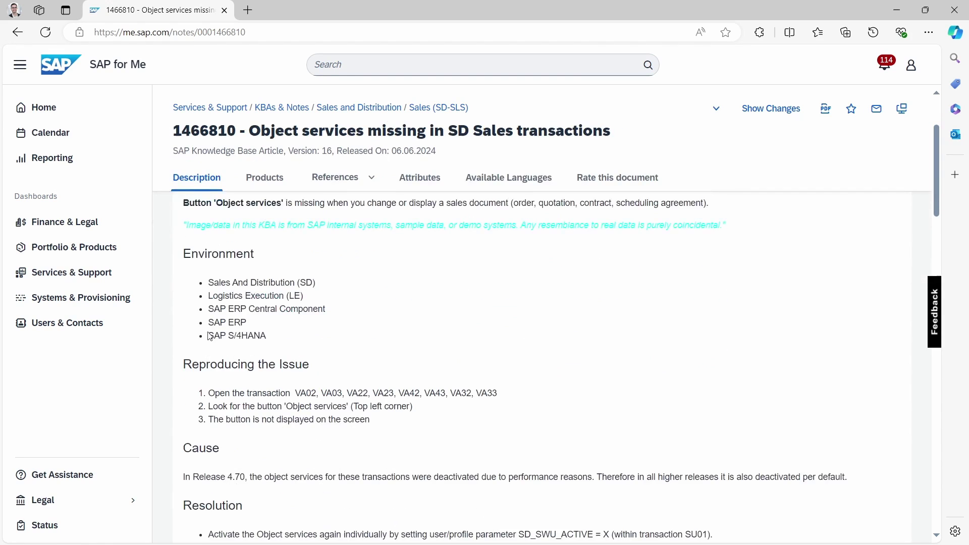
scroll(306, 395, "down", 2)
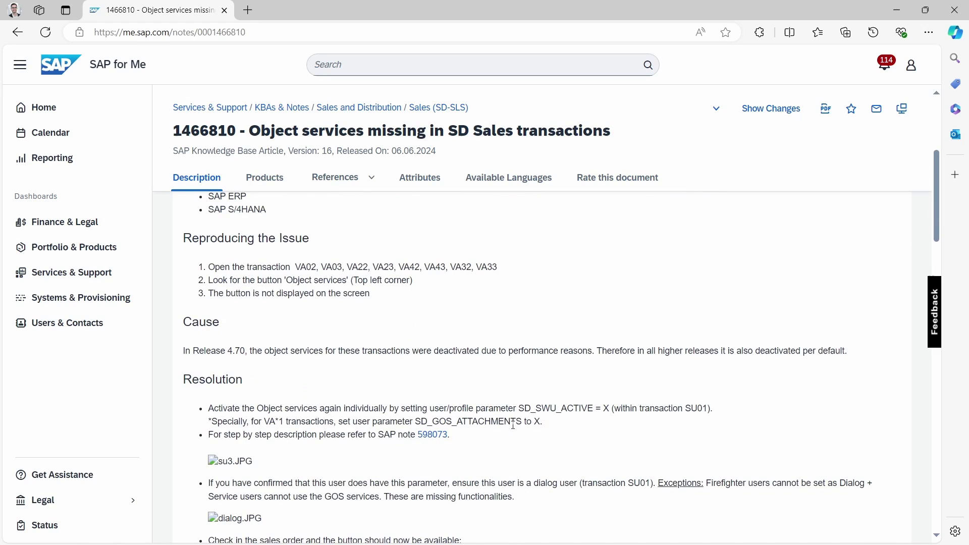
left_click_drag(520, 406, 598, 407)
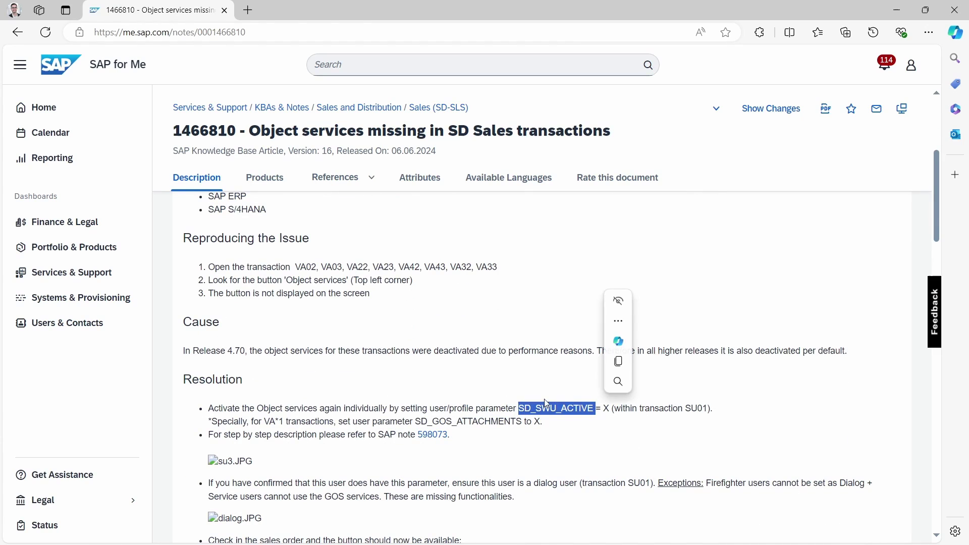
left_click(498, 401)
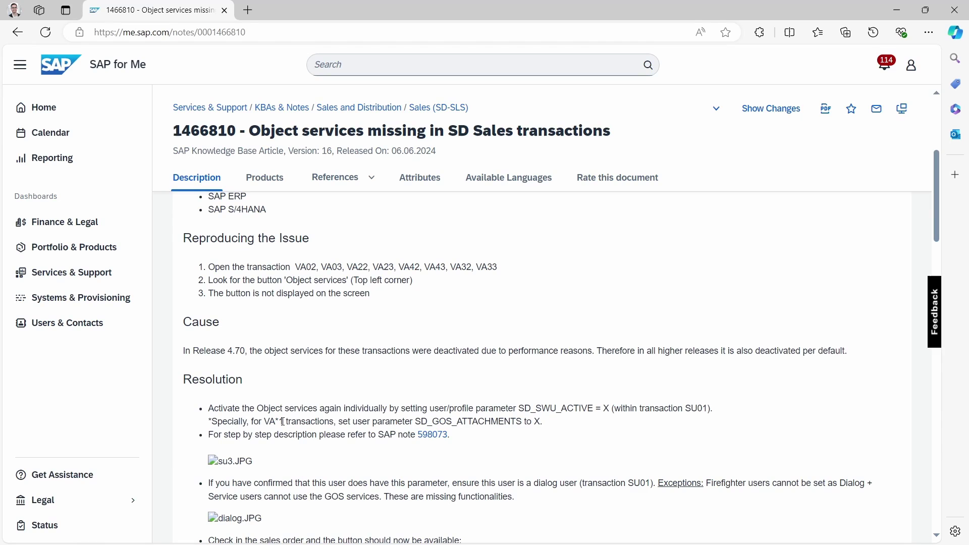
left_click_drag(415, 421, 523, 420)
left_click(432, 382)
scroll(353, 378, "up", 3)
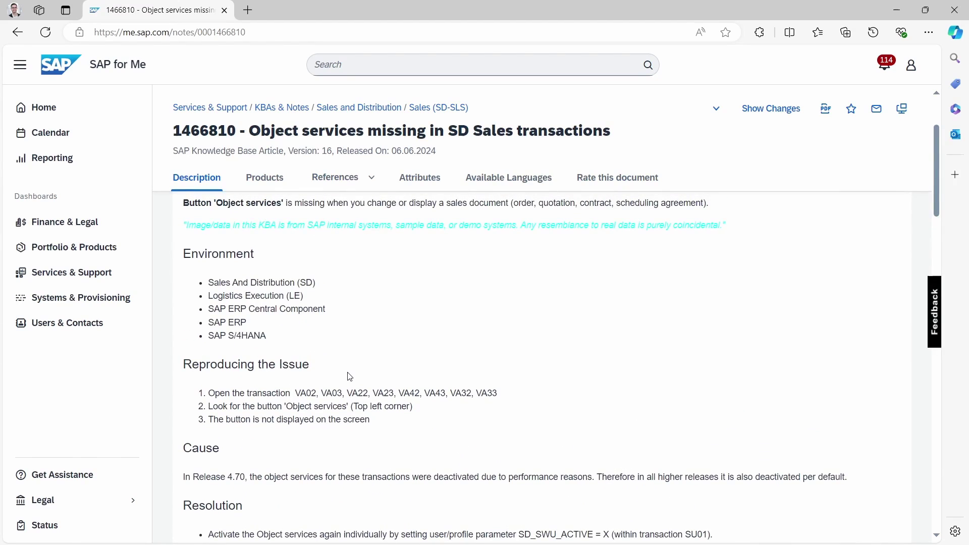